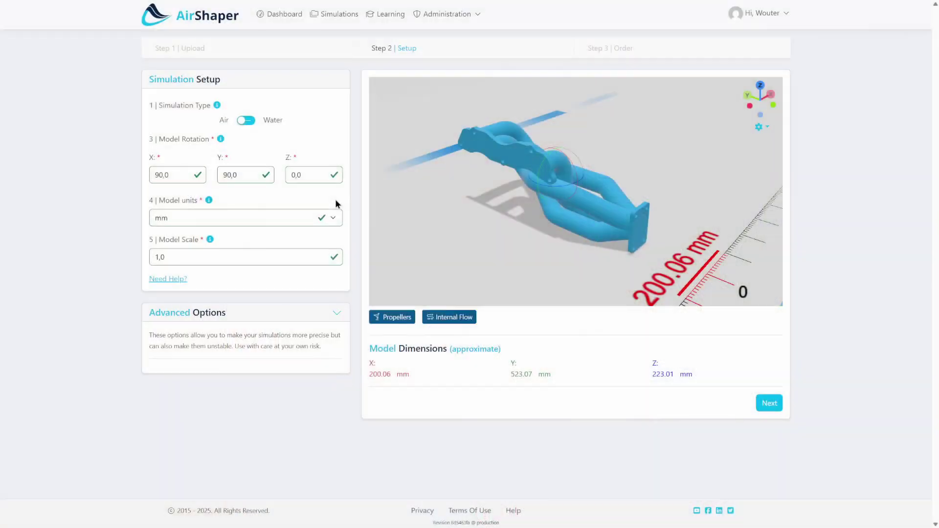
- Orbit, tilt and zoom the exhaust manifold model to inspect it from several angles
{"action": "left_click_drag", "start_coordinate": [449, 228], "coordinate": [470, 236]}
{"action": "scroll", "coordinate": [467, 238], "scroll_direction": "up", "scroll_amount": 5}
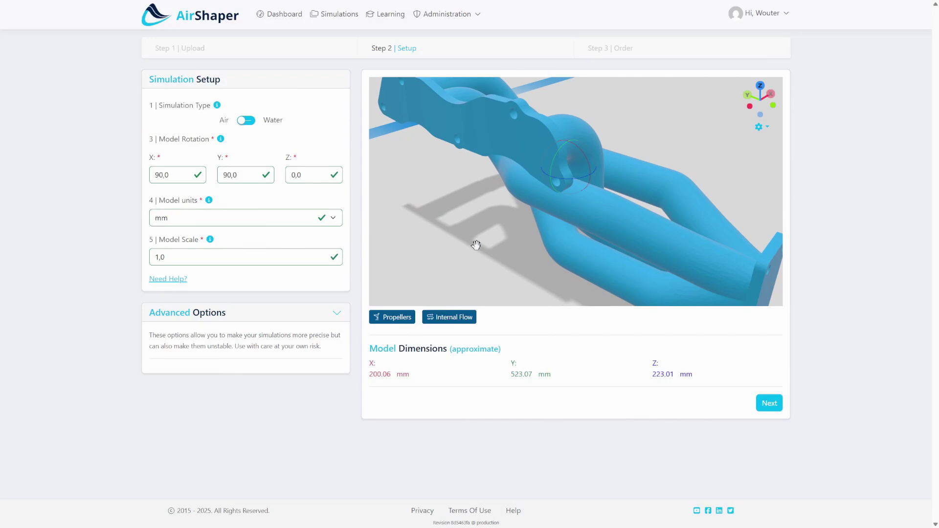
{"action": "scroll", "coordinate": [458, 255], "scroll_direction": "down", "scroll_amount": 4}
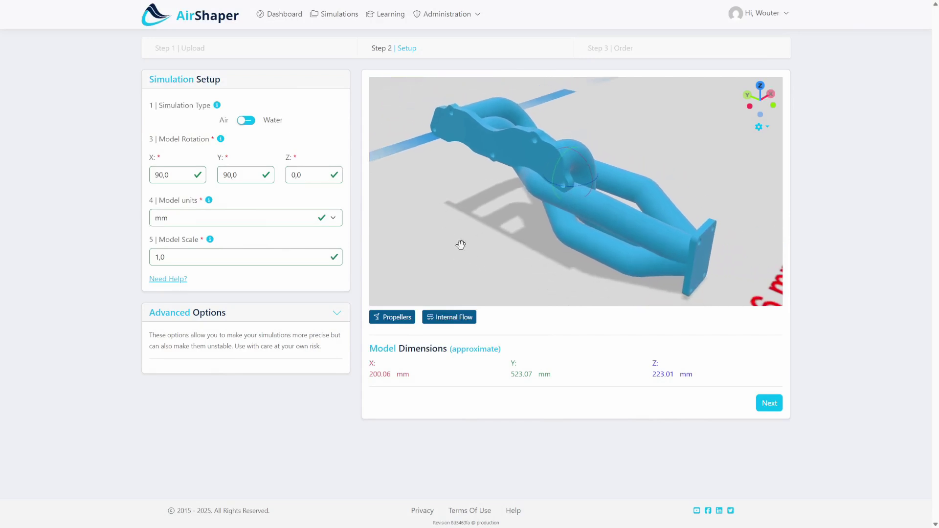
{"action": "left_click_drag", "start_coordinate": [449, 216], "coordinate": [452, 326]}
- Enter internal-flow inlet/outlet selection and orbit the manifold so the flange ports face forward
{"action": "left_click", "coordinate": [455, 318]}
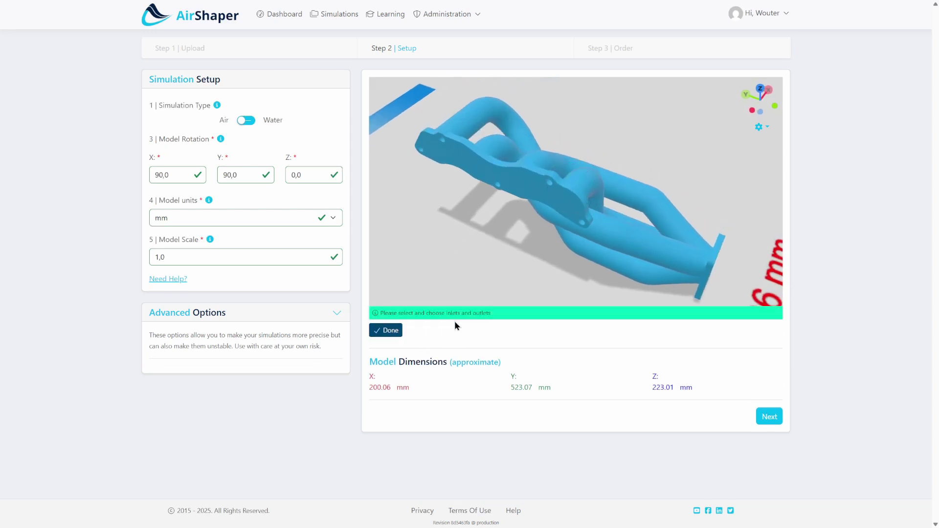
{"action": "left_click_drag", "start_coordinate": [452, 236], "coordinate": [443, 148]}
{"action": "left_click", "coordinate": [443, 147]}
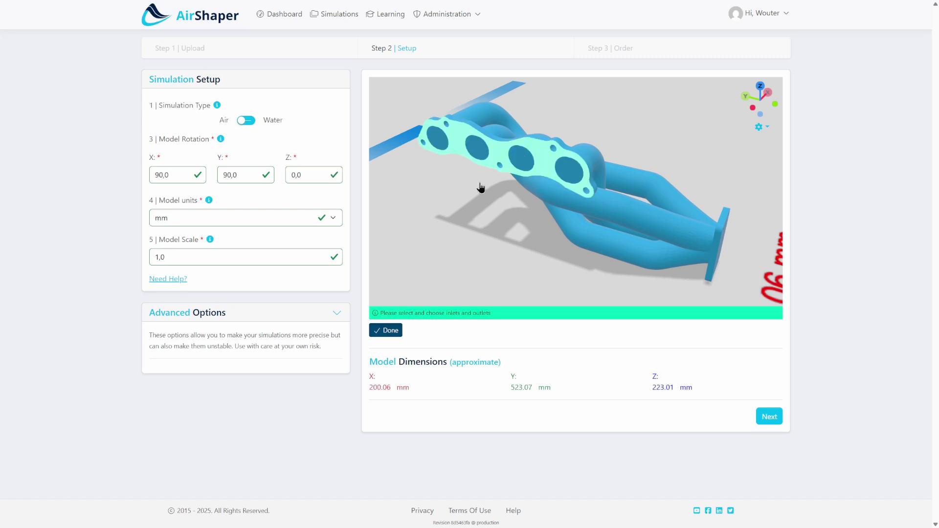
{"action": "left_click_drag", "start_coordinate": [466, 185], "coordinate": [478, 234]}
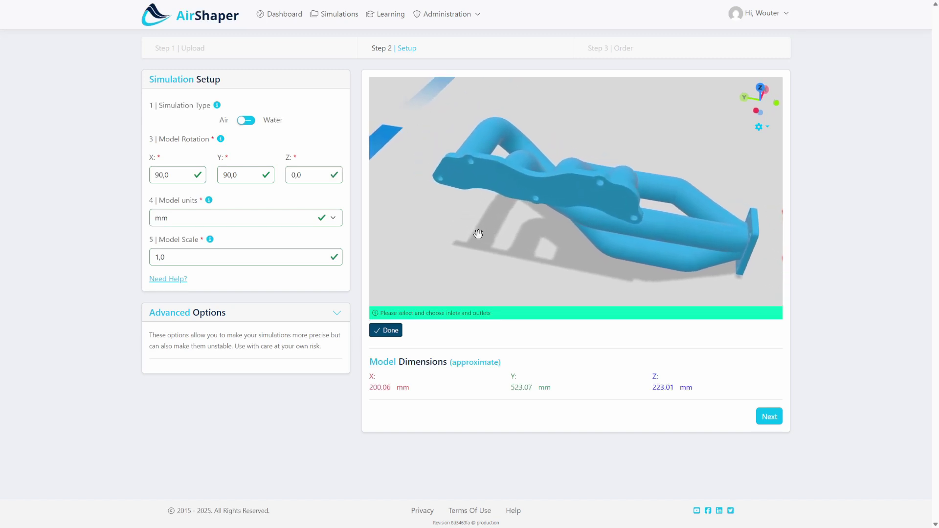
- Make the first flange opening a 35000 Pa pressure boundary
{"action": "left_click", "coordinate": [465, 180]}
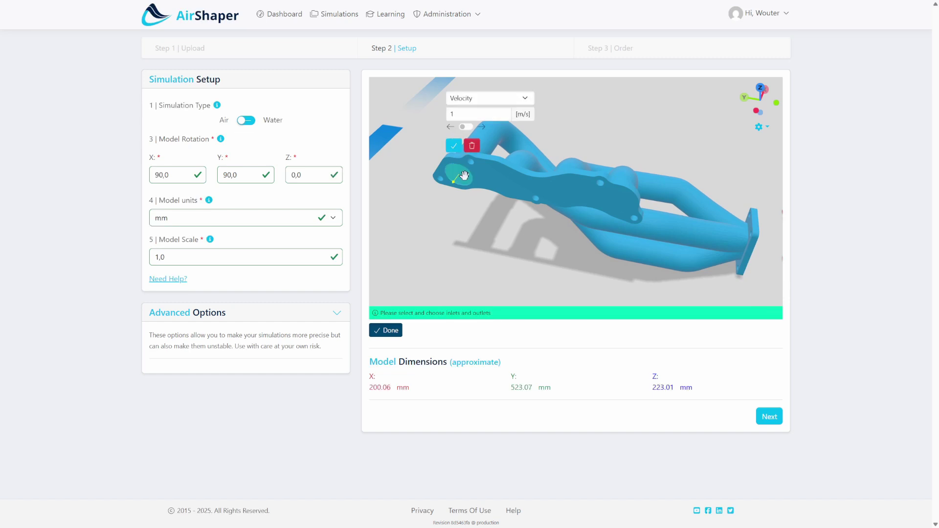
{"action": "left_click", "coordinate": [482, 100]}
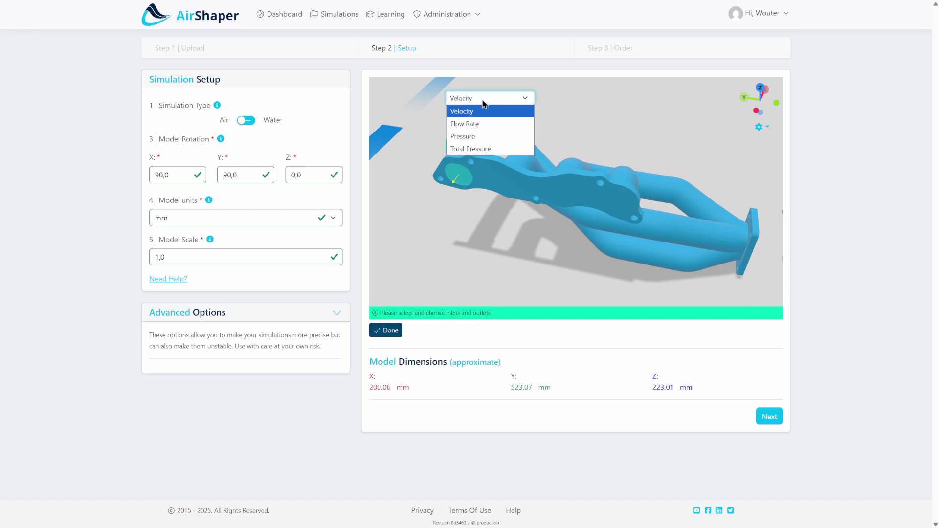
{"action": "left_click", "coordinate": [476, 142]}
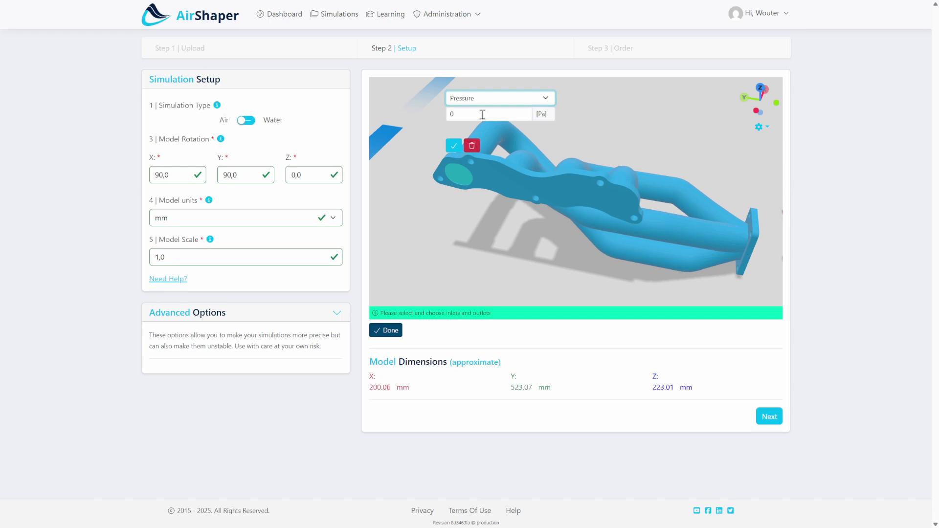
{"action": "left_click", "coordinate": [483, 114]}
{"action": "left_click", "coordinate": [454, 145]}
- Make the second flange opening a 35000 Pa pressure boundary
{"action": "left_click", "coordinate": [518, 177]}
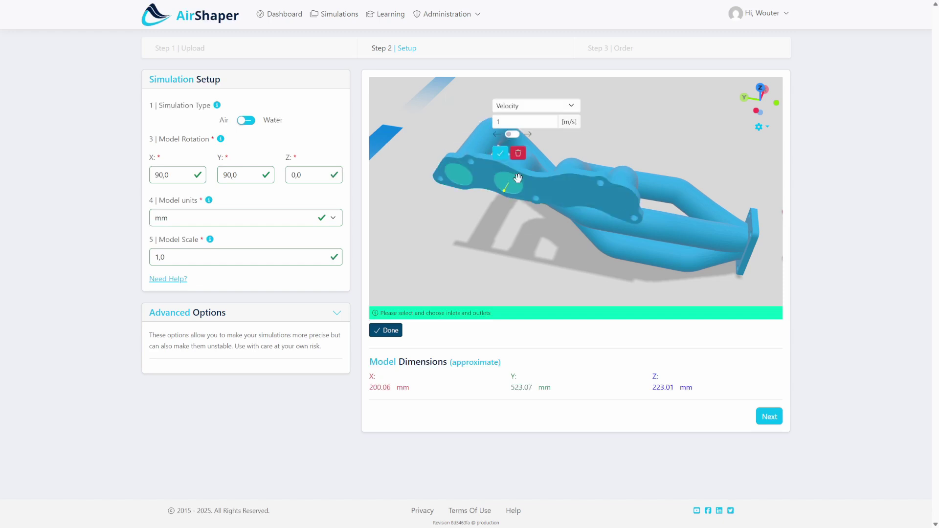
{"action": "left_click", "coordinate": [547, 111]}
{"action": "left_click", "coordinate": [523, 142]}
{"action": "left_click", "coordinate": [519, 121]}
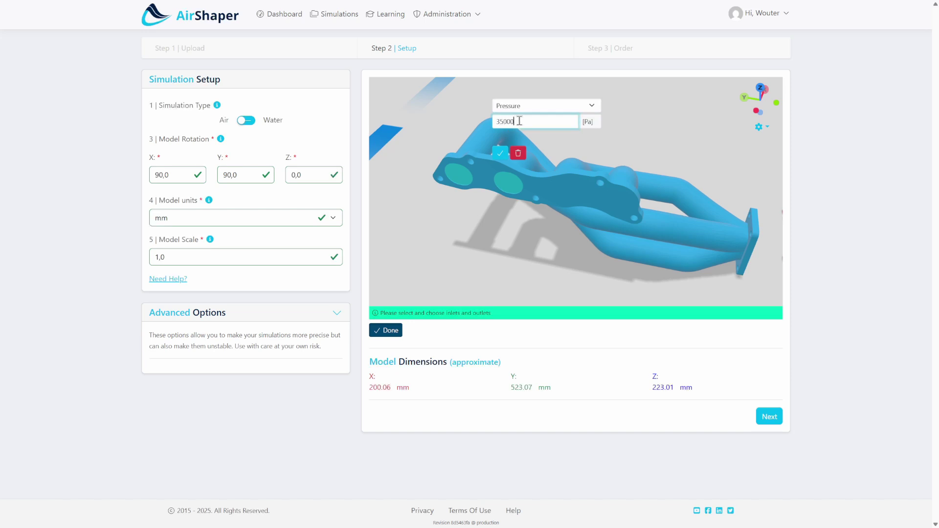
{"action": "left_click", "coordinate": [500, 153]}
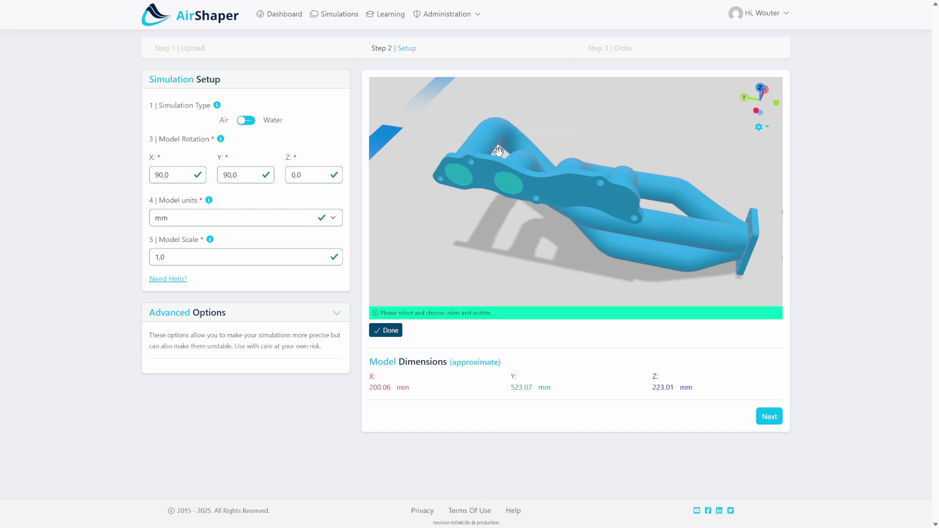
- Make the third flange opening a pressure boundary of 35000 Pa
{"action": "left_click", "coordinate": [566, 189]}
{"action": "left_click", "coordinate": [565, 113]}
{"action": "left_click", "coordinate": [566, 149]}
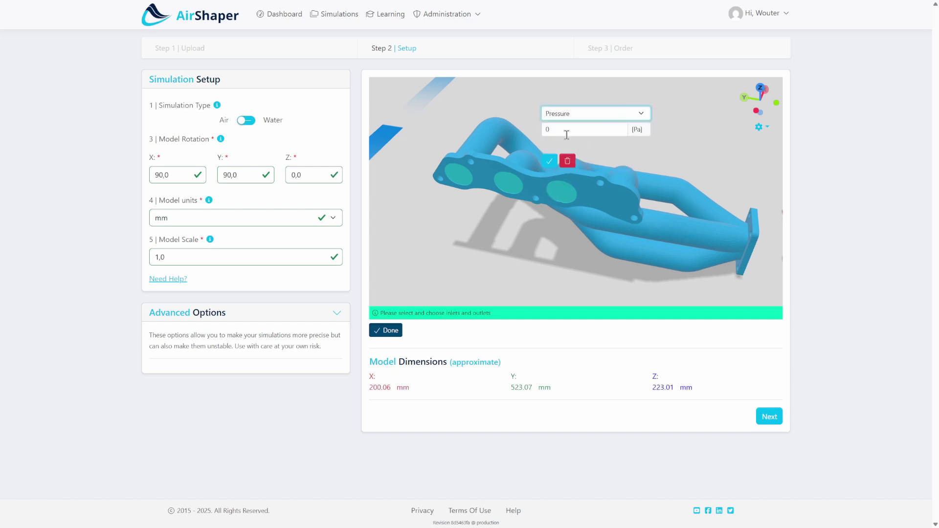
{"action": "left_click", "coordinate": [574, 126]}
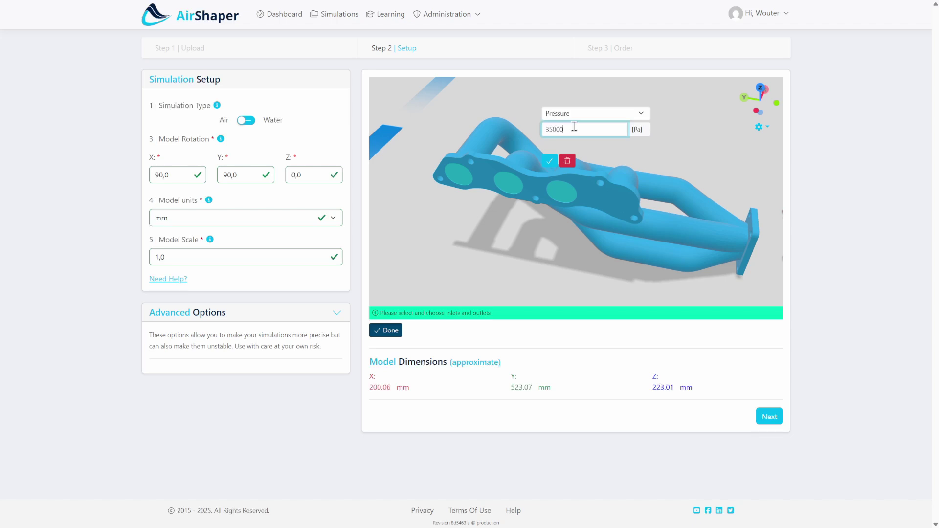
{"action": "type", "text": "35000"}
{"action": "left_click", "coordinate": [549, 161]}
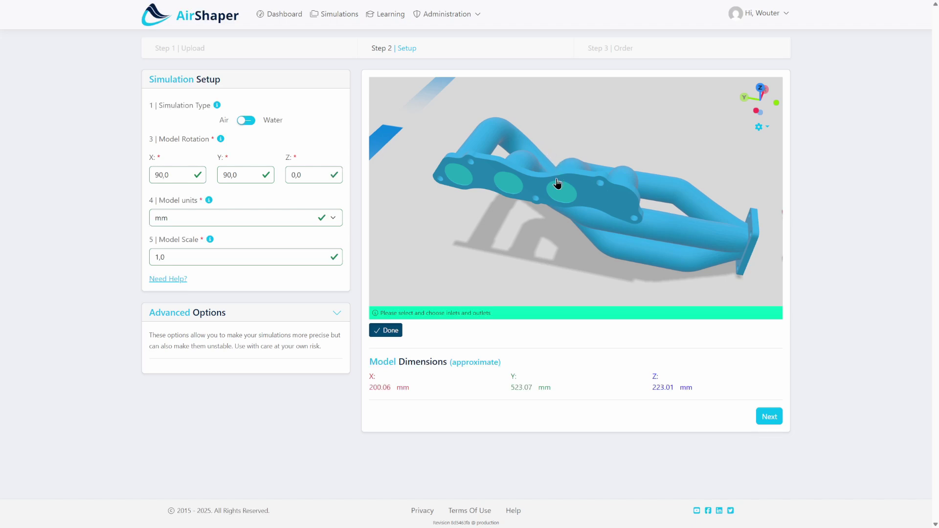
- Select the fourth flange opening and set its boundary type to Pressure
{"action": "left_click", "coordinate": [614, 204]}
{"action": "left_click", "coordinate": [618, 122]}
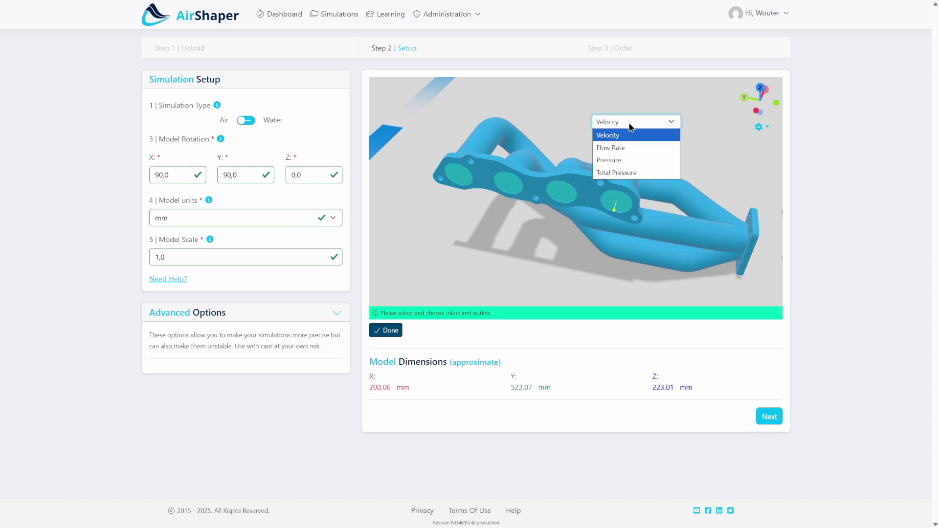
{"action": "left_click", "coordinate": [618, 155]}
{"action": "left_click", "coordinate": [619, 139]}
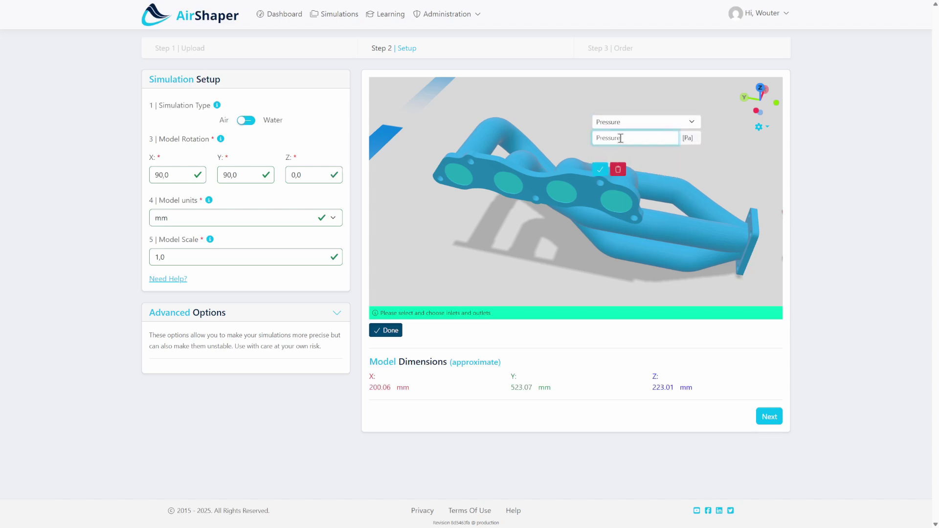
- Confirm 35000 Pa on the fourth inlet, then make the collector outlet a 0 Pa pressure boundary
{"action": "left_click", "coordinate": [600, 169]}
{"action": "left_click_drag", "start_coordinate": [671, 138], "coordinate": [587, 215]}
{"action": "left_click", "coordinate": [581, 235]}
{"action": "left_click", "coordinate": [631, 158]}
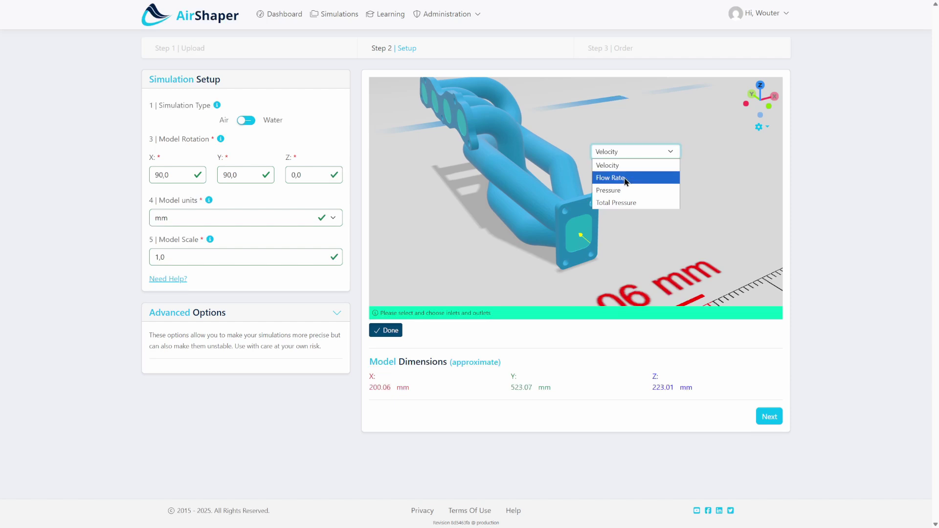
{"action": "left_click", "coordinate": [618, 190]}
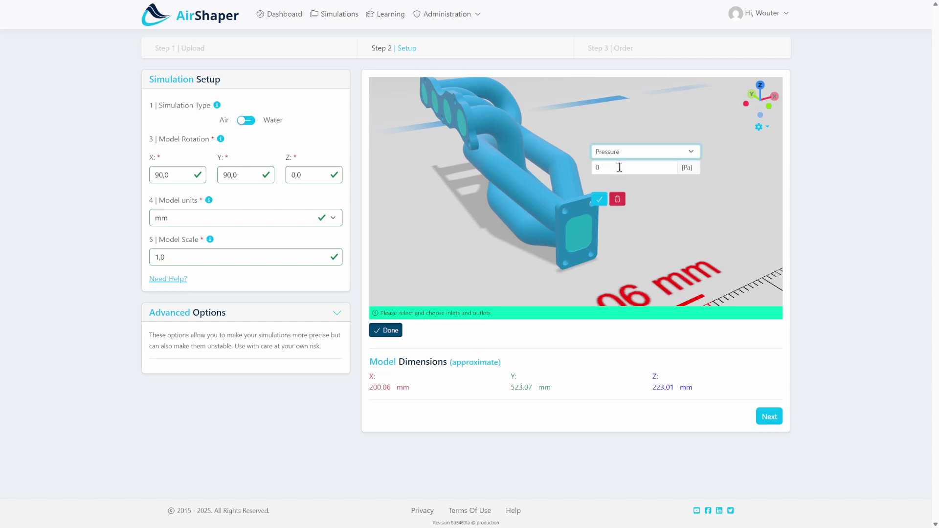
{"action": "left_click", "coordinate": [599, 199]}
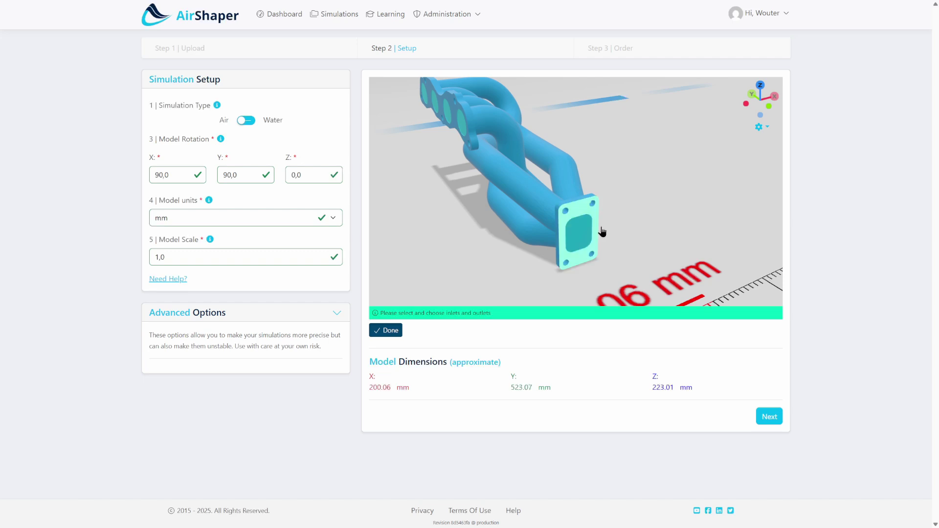
- Return to an overall view and finish defining the inlets and outlets with Done
{"action": "left_click_drag", "start_coordinate": [665, 202], "coordinate": [679, 202]}
{"action": "scroll", "coordinate": [441, 254], "scroll_direction": "up", "scroll_amount": 2}
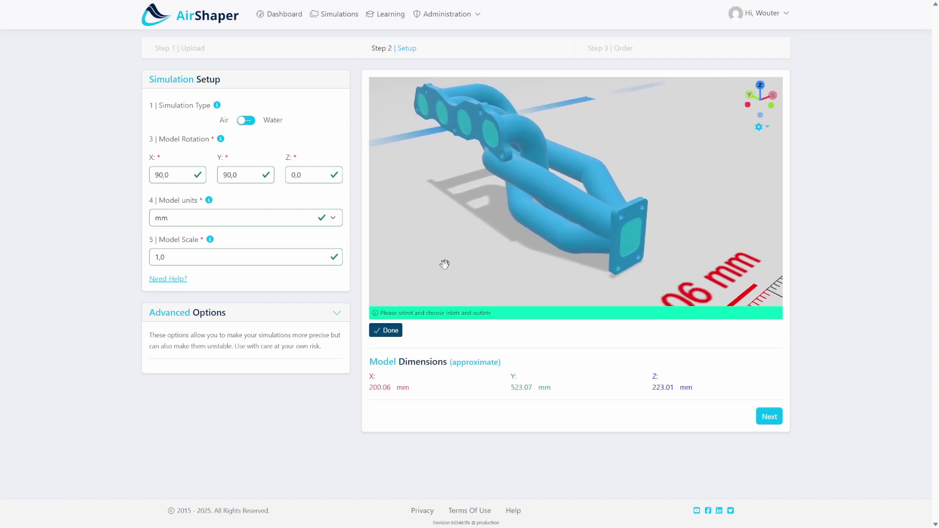
{"action": "left_click", "coordinate": [391, 331]}
{"action": "left_click_drag", "start_coordinate": [421, 264], "coordinate": [457, 244]}
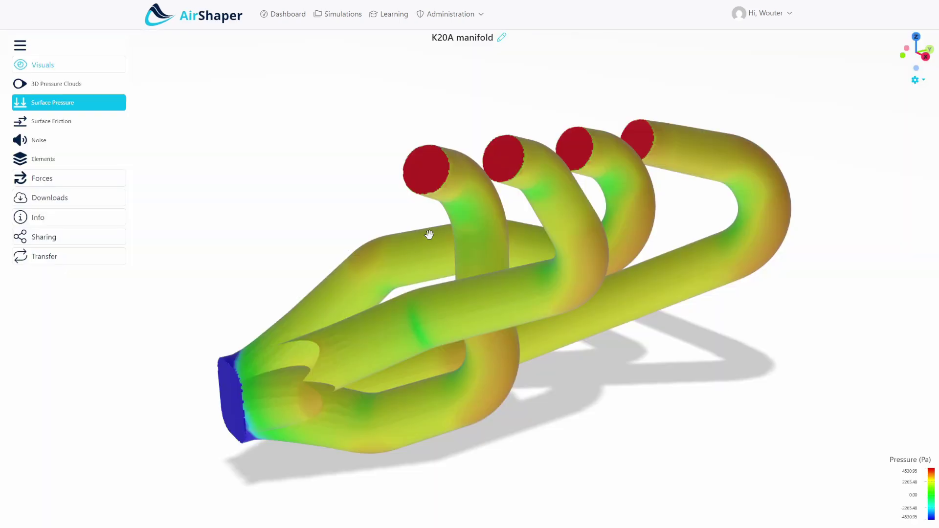
- Open the K20A surface pressure results and orbit to view the blue outlet and four red inlets
{"action": "left_click", "coordinate": [24, 121]}
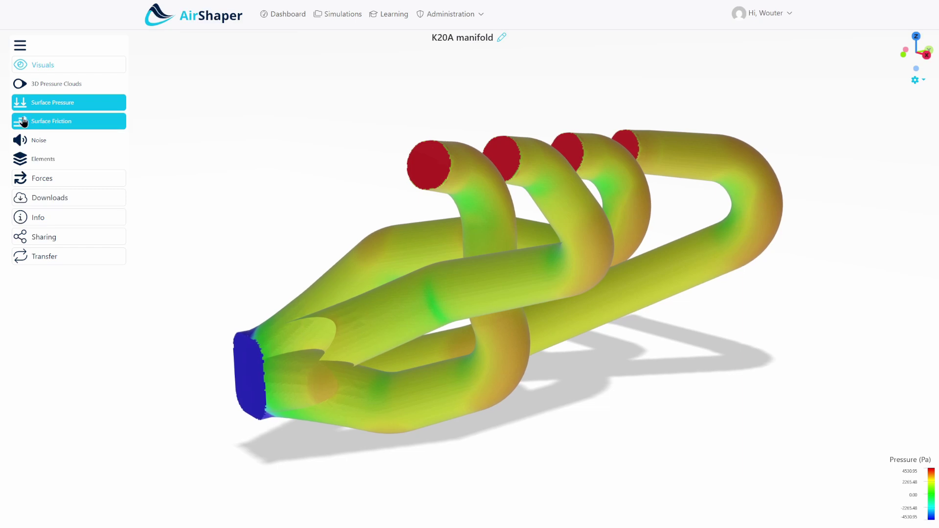
{"action": "left_click_drag", "start_coordinate": [374, 243], "coordinate": [468, 142]}
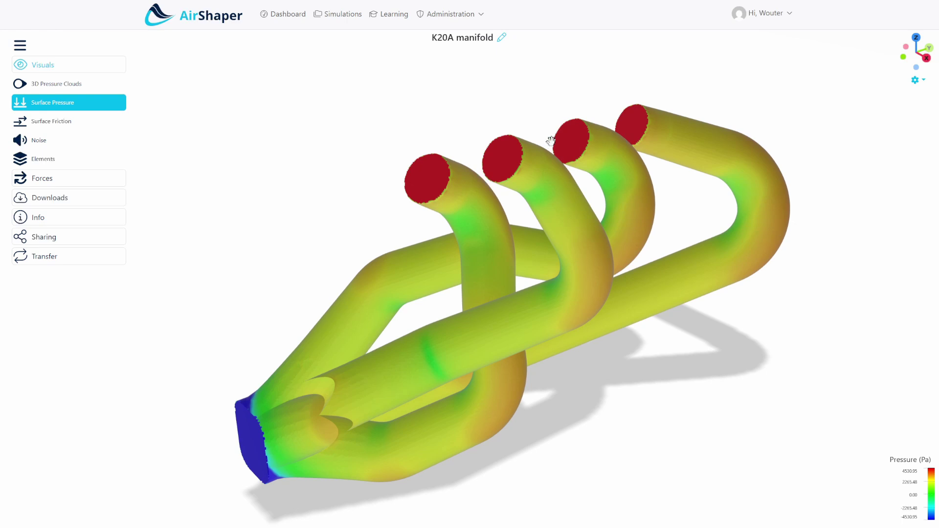
{"action": "left_click_drag", "start_coordinate": [472, 219], "coordinate": [413, 277]}
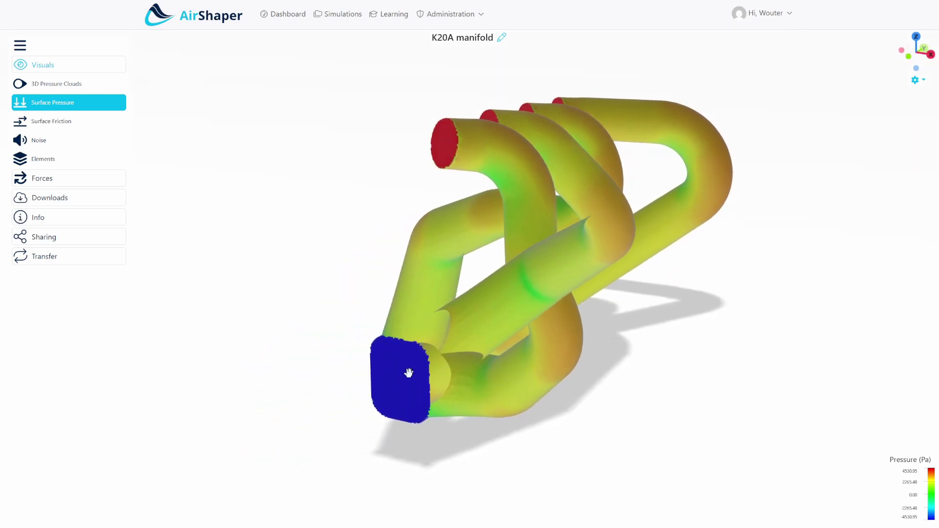
{"action": "left_click_drag", "start_coordinate": [402, 378], "coordinate": [543, 196]}
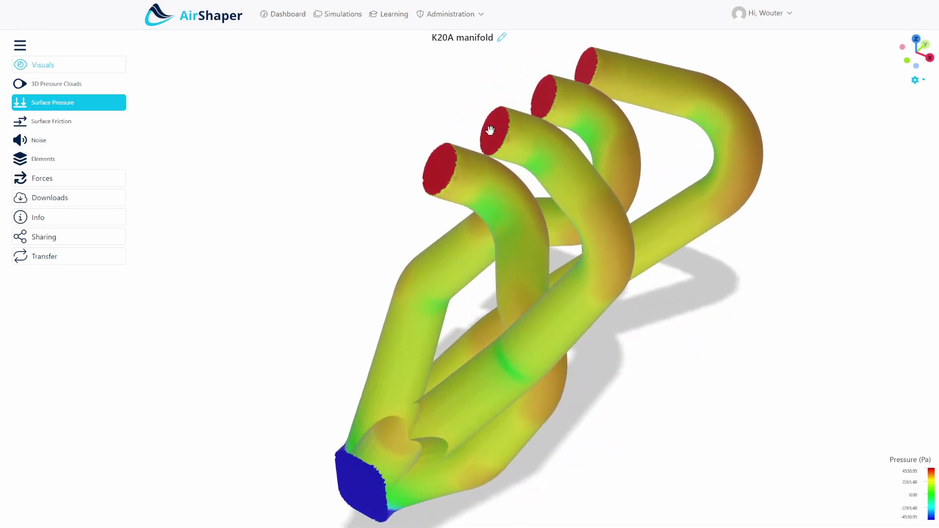
{"action": "left_click_drag", "start_coordinate": [585, 237], "coordinate": [480, 204]}
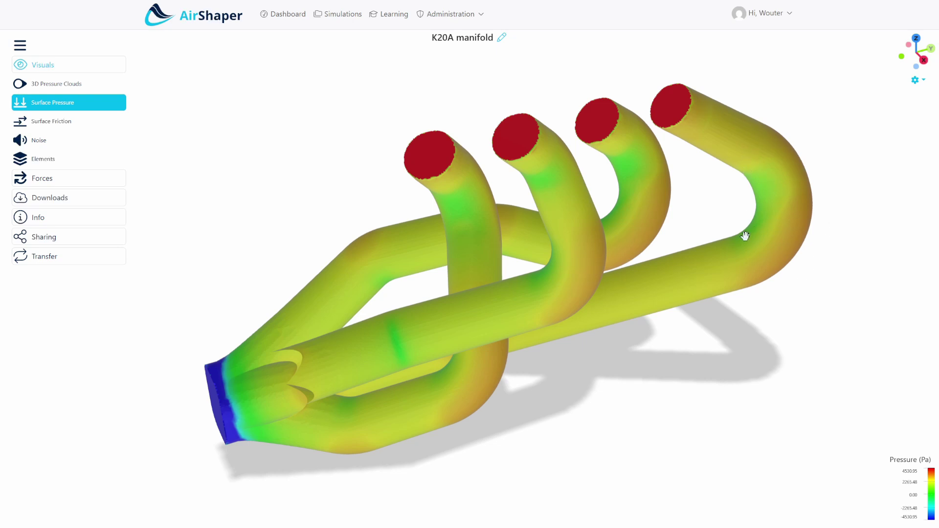
{"action": "left_click", "coordinate": [49, 121]}
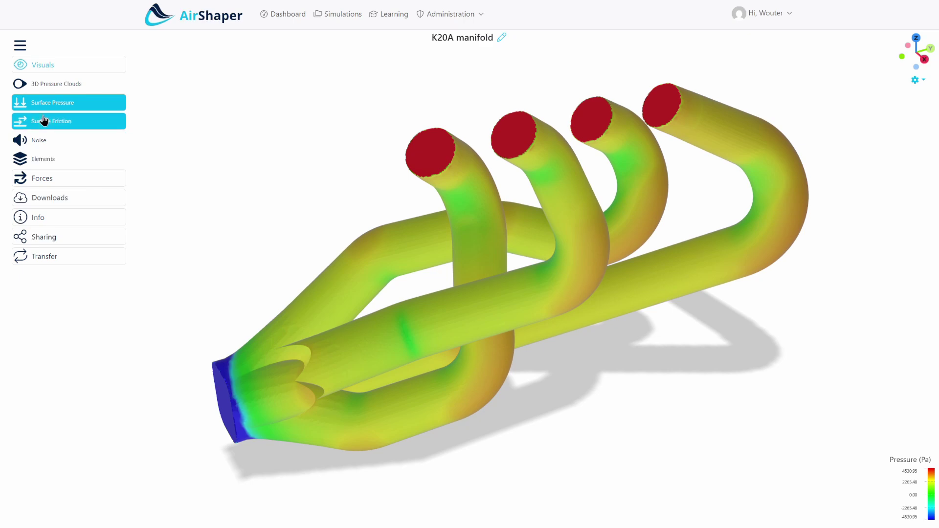
{"action": "left_click_drag", "start_coordinate": [429, 282], "coordinate": [468, 280]}
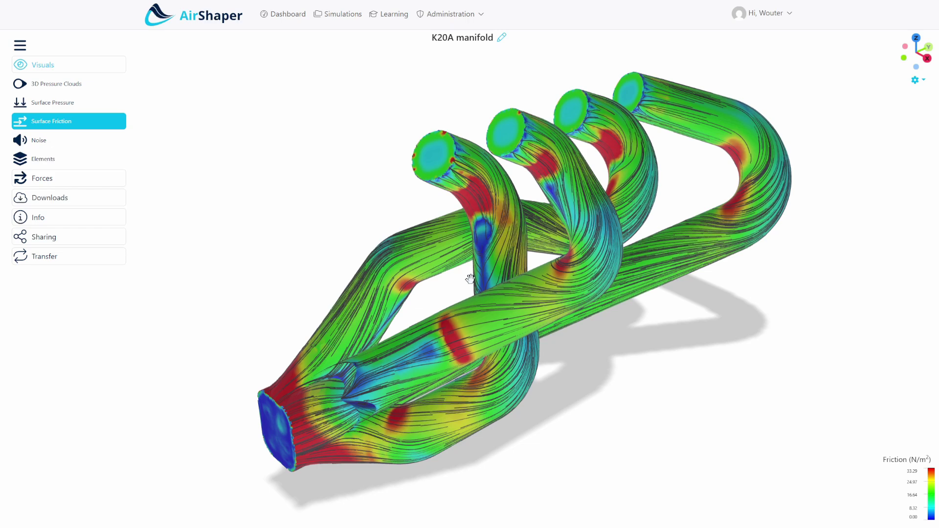
{"action": "left_click_drag", "start_coordinate": [486, 289], "coordinate": [539, 260]}
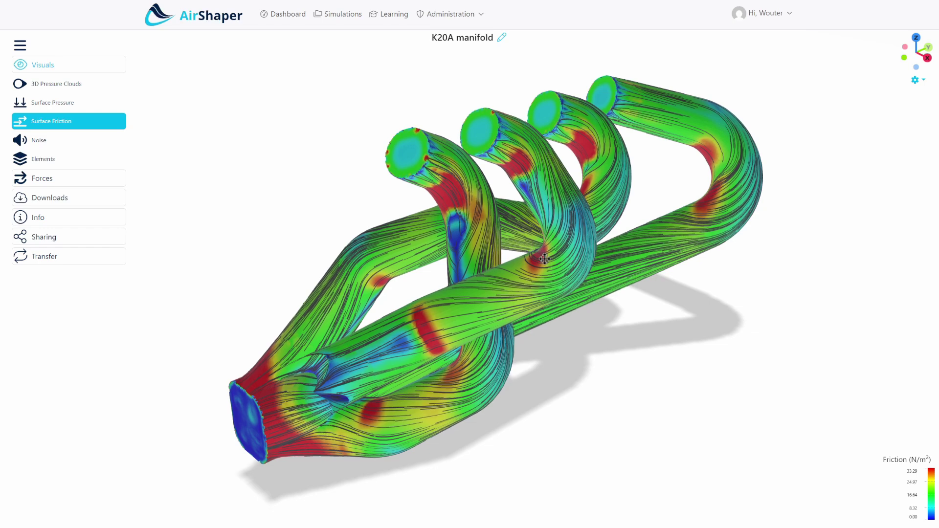
{"action": "left_click_drag", "start_coordinate": [595, 225], "coordinate": [622, 236]}
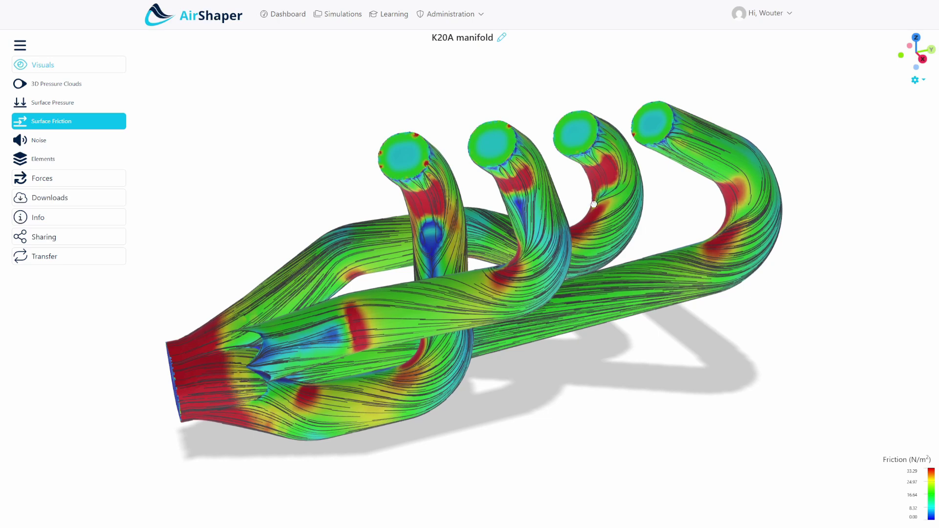
{"action": "left_click_drag", "start_coordinate": [594, 204], "coordinate": [664, 114]}
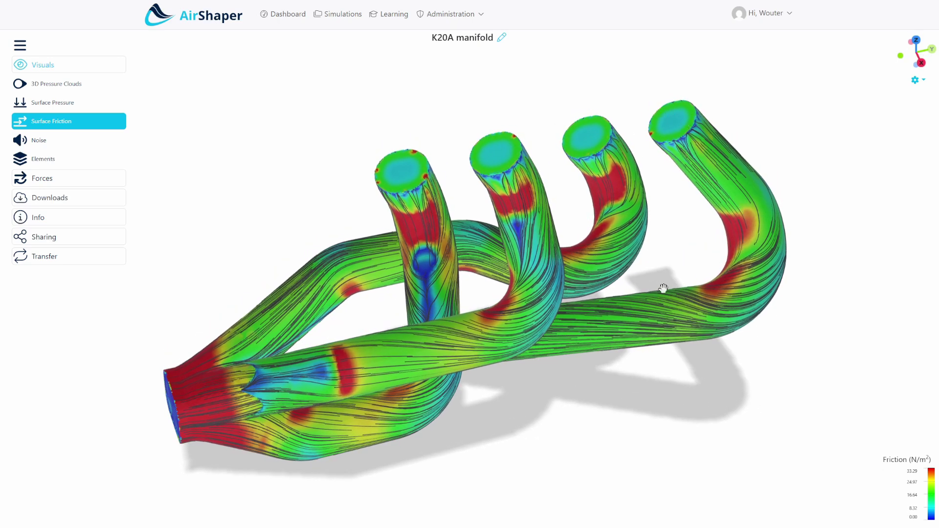
{"action": "left_click_drag", "start_coordinate": [463, 323], "coordinate": [398, 318]}
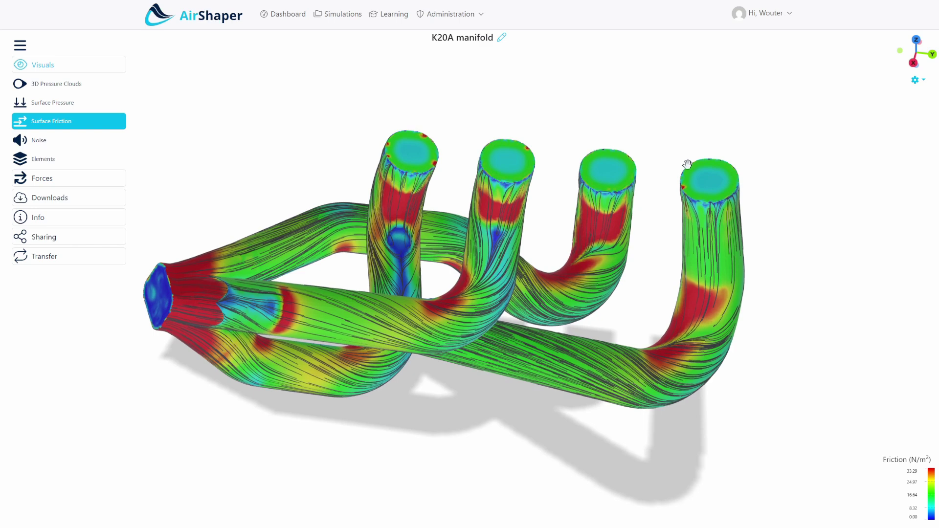
{"action": "left_click_drag", "start_coordinate": [674, 237], "coordinate": [667, 90]}
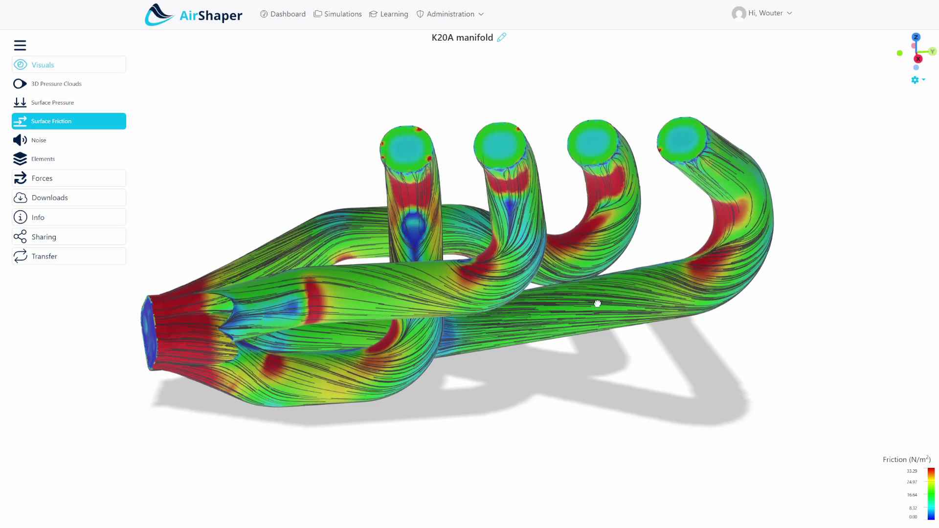
{"action": "left_click_drag", "start_coordinate": [597, 304], "coordinate": [628, 319]}
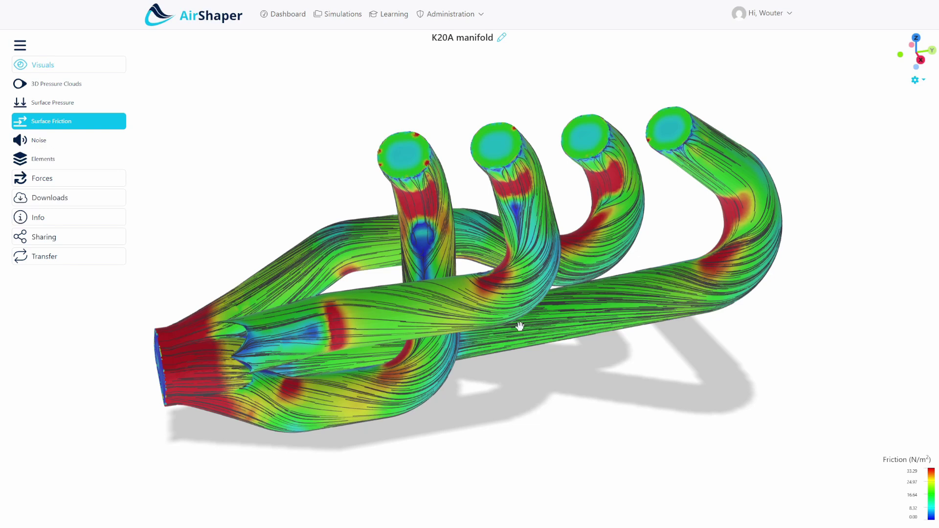
{"action": "left_click_drag", "start_coordinate": [489, 313], "coordinate": [489, 245]}
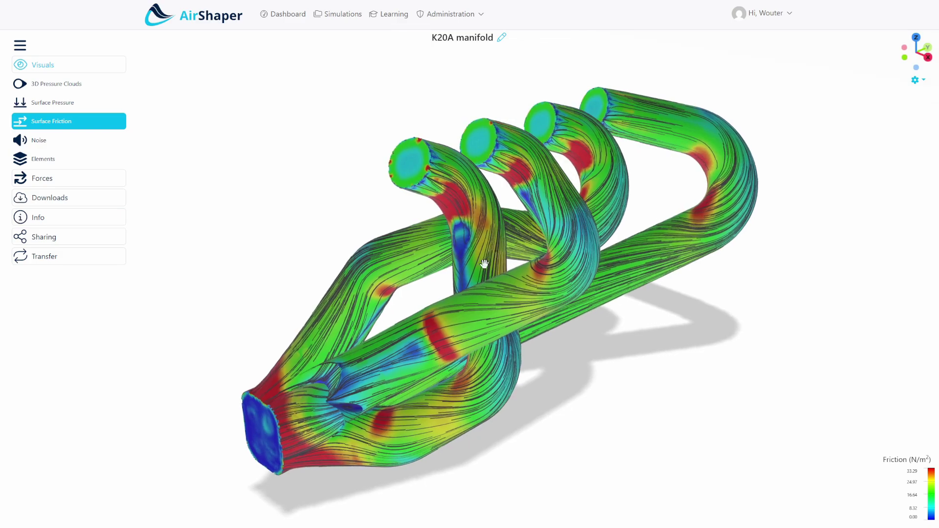
{"action": "scroll", "coordinate": [489, 244], "scroll_direction": "up", "scroll_amount": 3}
{"action": "scroll", "coordinate": [489, 245], "scroll_direction": "up", "scroll_amount": 2}
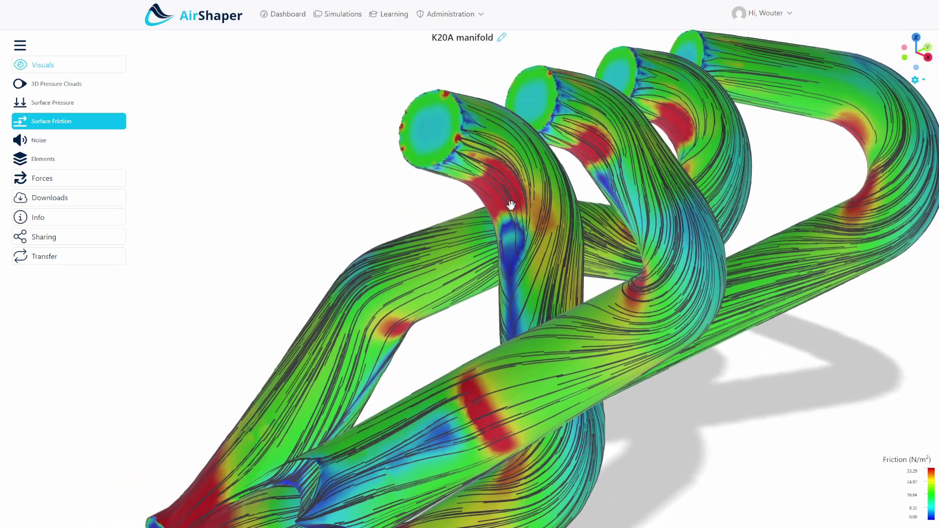
{"action": "scroll", "coordinate": [525, 257], "scroll_direction": "up", "scroll_amount": 3}
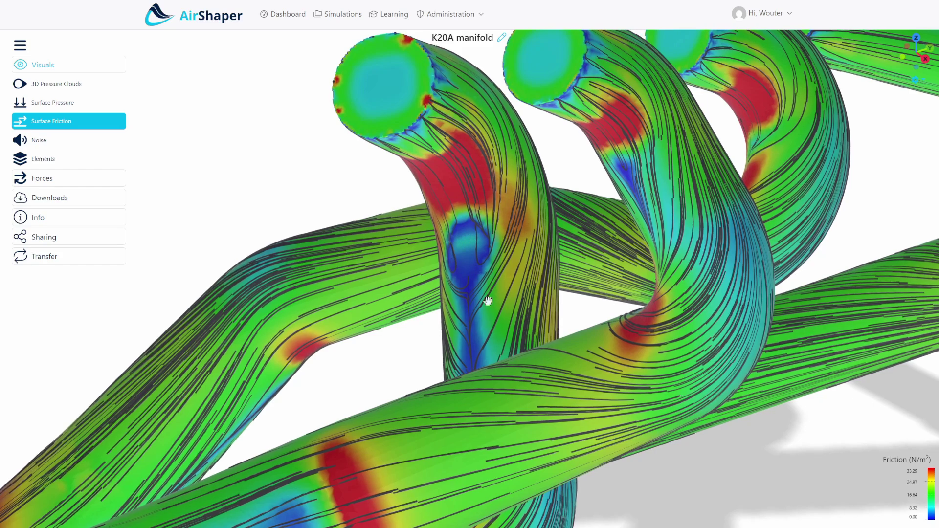
{"action": "scroll", "coordinate": [538, 278], "scroll_direction": "down", "scroll_amount": 3}
{"action": "left_click_drag", "start_coordinate": [631, 273], "coordinate": [542, 239]}
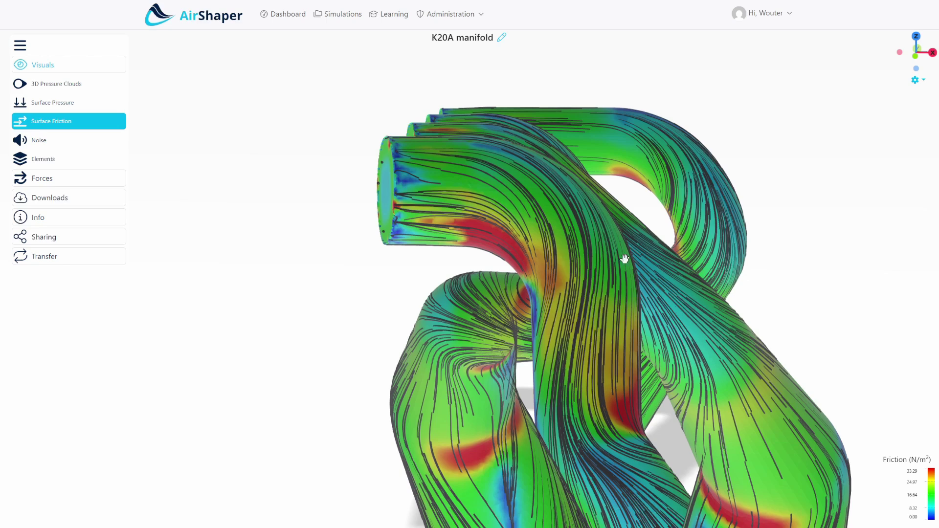
{"action": "left_click_drag", "start_coordinate": [625, 258], "coordinate": [433, 207]}
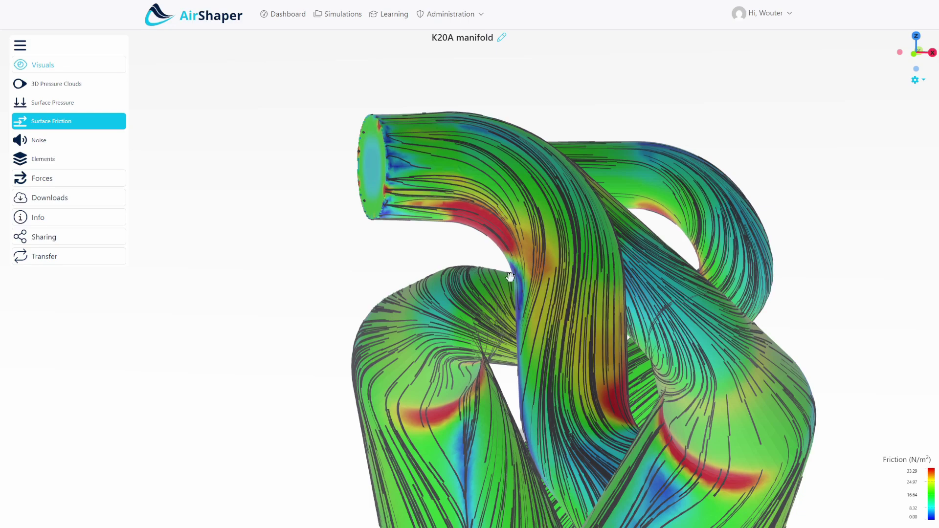
{"action": "left_click_drag", "start_coordinate": [514, 314], "coordinate": [386, 321]}
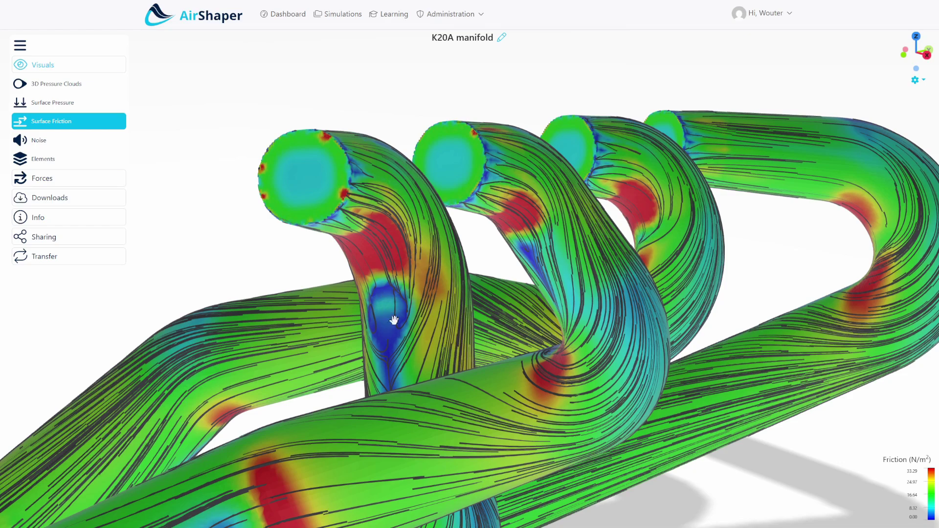
{"action": "left_click_drag", "start_coordinate": [394, 320], "coordinate": [523, 293]}
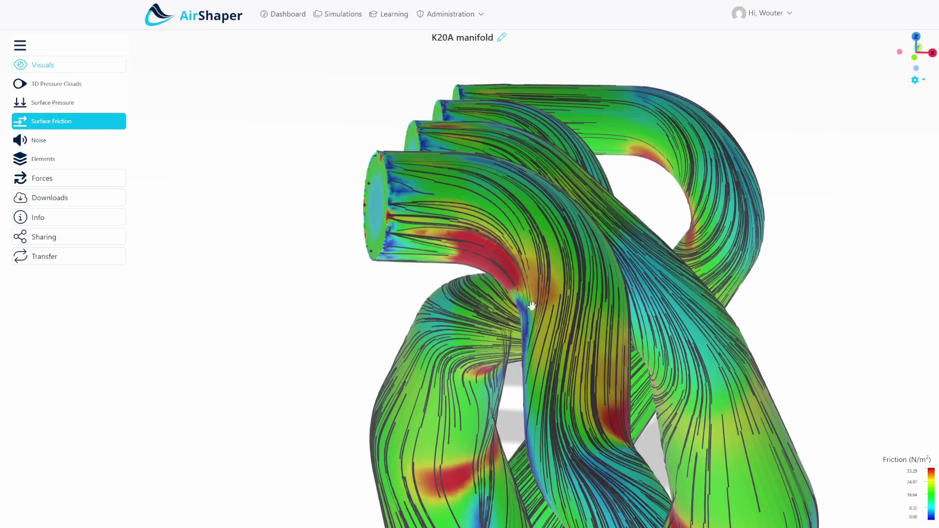
{"action": "scroll", "coordinate": [528, 304], "scroll_direction": "up", "scroll_amount": 5}
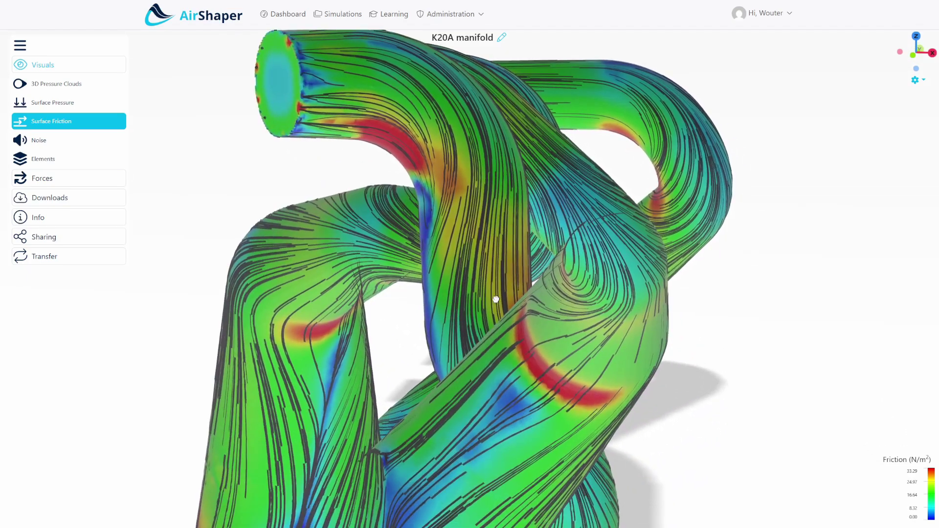
{"action": "left_click_drag", "start_coordinate": [496, 299], "coordinate": [373, 410]}
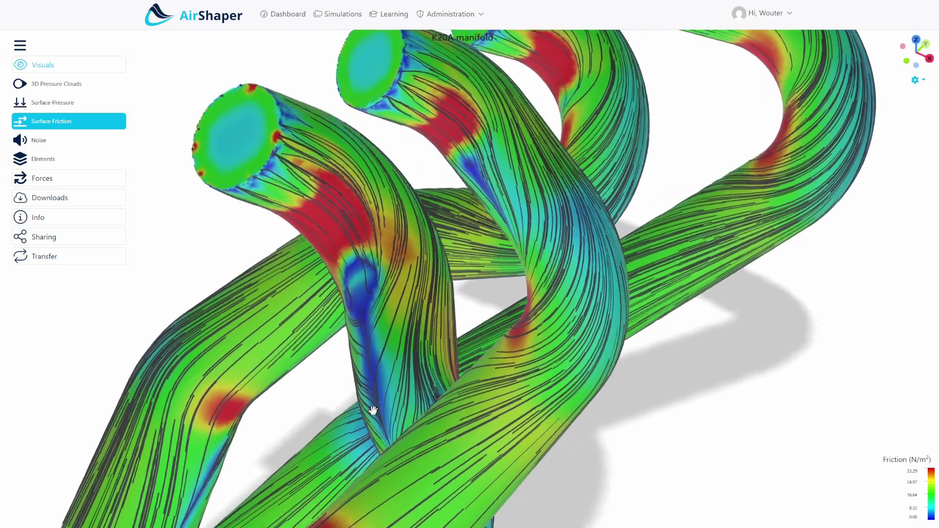
{"action": "scroll", "coordinate": [373, 410], "scroll_direction": "down", "scroll_amount": 5}
{"action": "scroll", "coordinate": [389, 328], "scroll_direction": "up", "scroll_amount": 5}
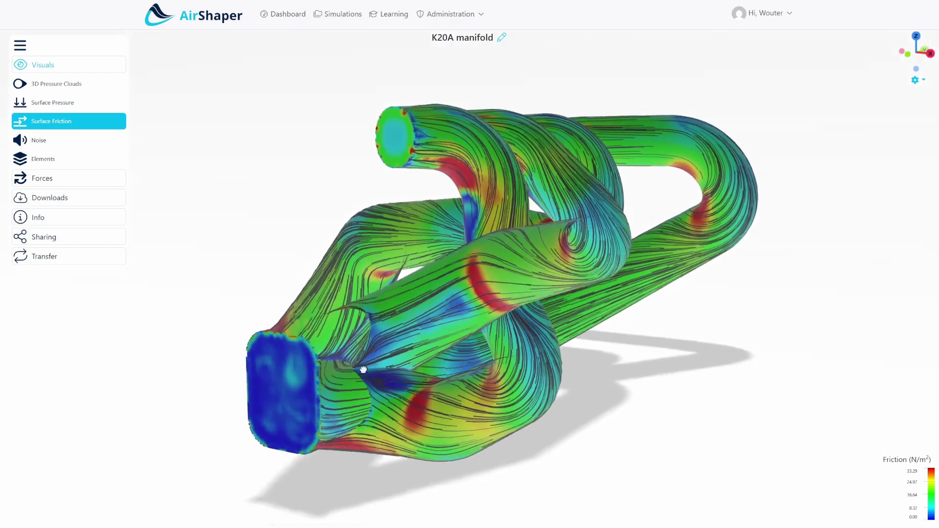
{"action": "scroll", "coordinate": [389, 371], "scroll_direction": "up", "scroll_amount": 5}
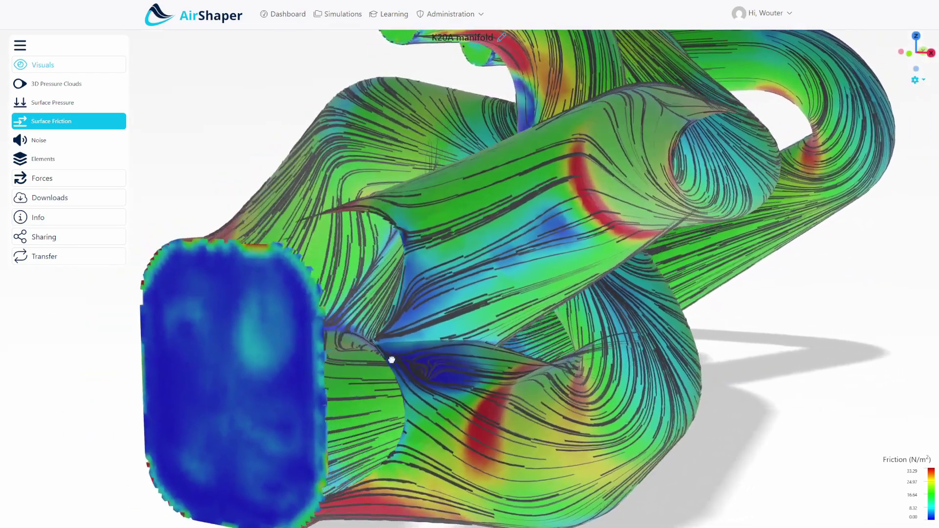
{"action": "left_click_drag", "start_coordinate": [392, 360], "coordinate": [443, 465]}
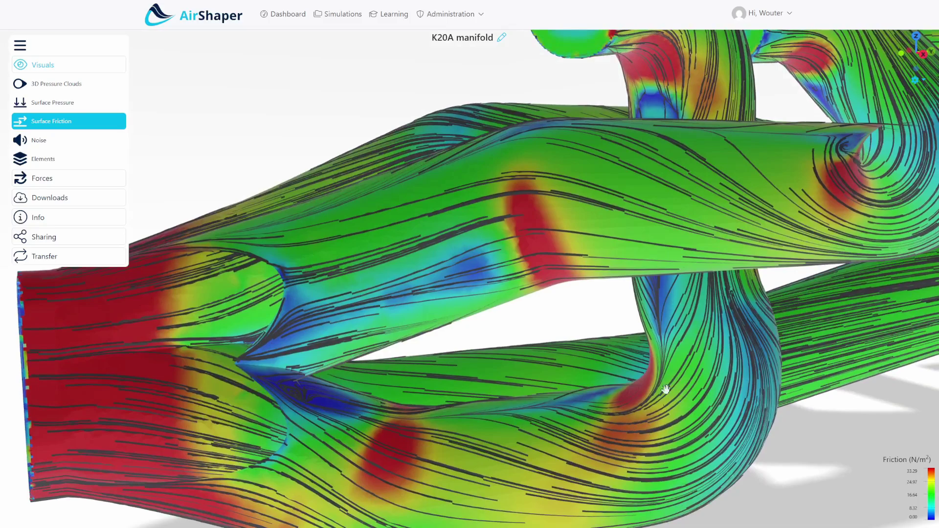
{"action": "left_click_drag", "start_coordinate": [665, 389], "coordinate": [573, 283]}
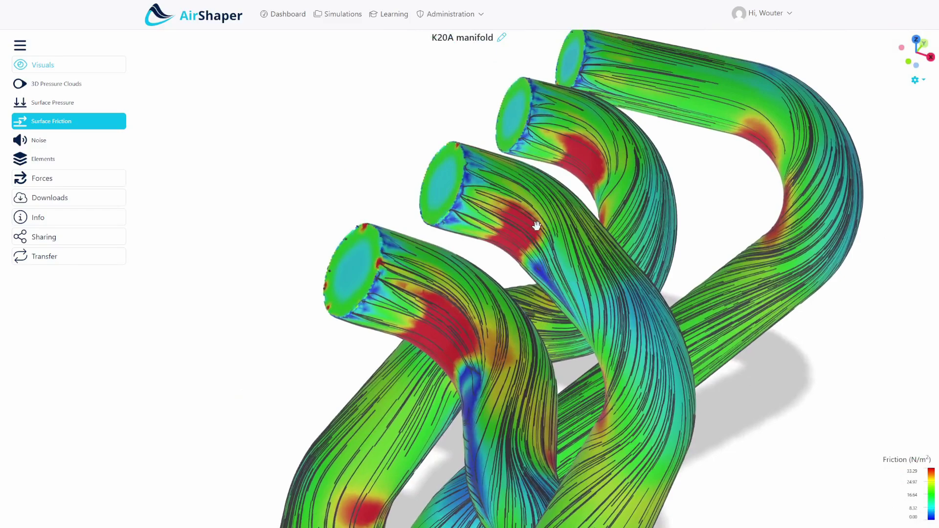
{"action": "left_click_drag", "start_coordinate": [574, 283], "coordinate": [352, 409]}
{"action": "left_click_drag", "start_coordinate": [535, 308], "coordinate": [522, 269]}
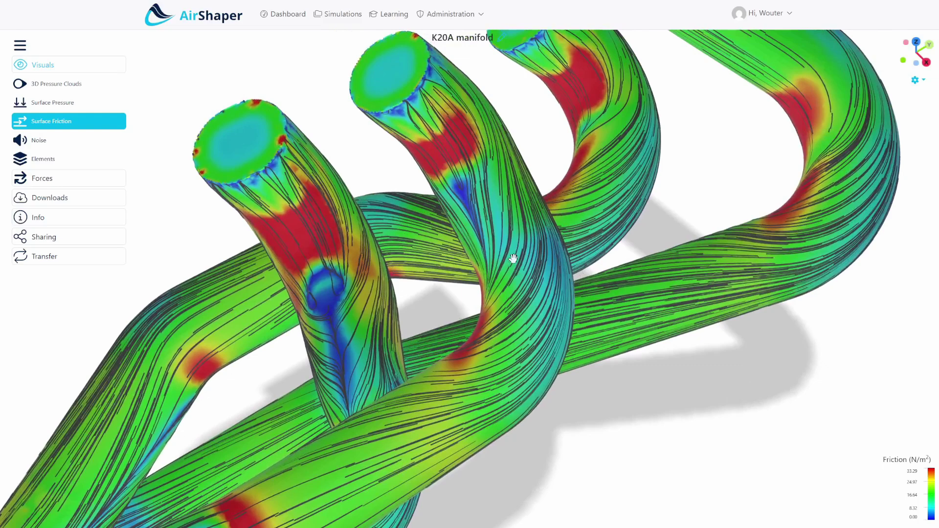
- Select the collector opening under Elements to show its streamlines and 5.15e-1 m³/s flow rate
{"action": "left_click", "coordinate": [79, 163]}
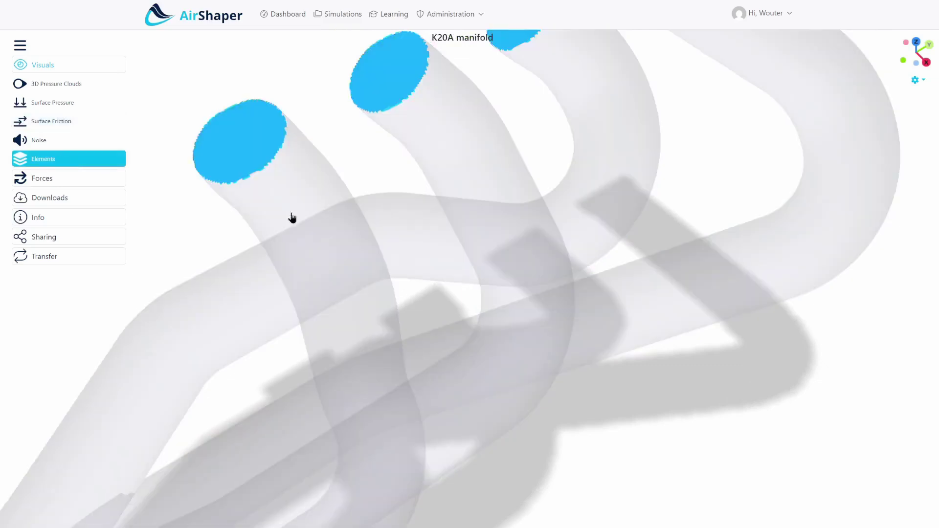
{"action": "scroll", "coordinate": [465, 261], "scroll_direction": "down", "scroll_amount": 5}
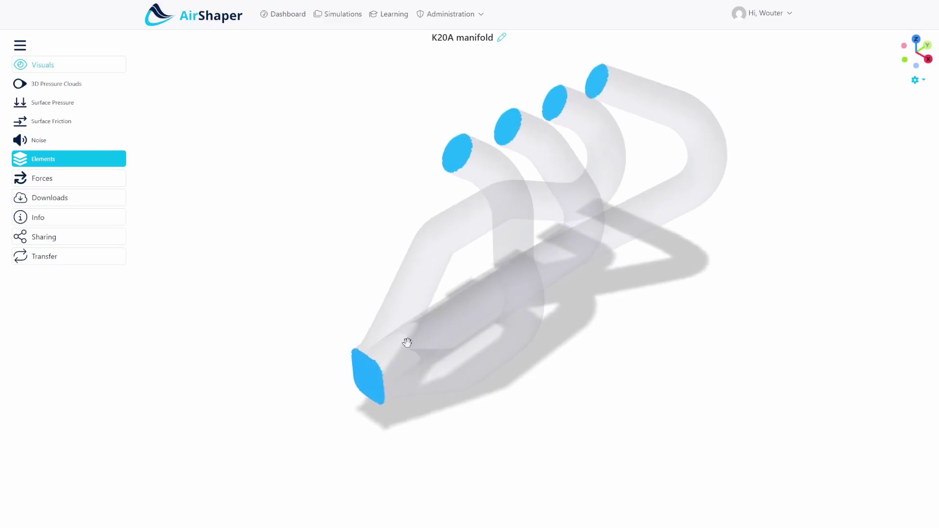
{"action": "left_click", "coordinate": [370, 382]}
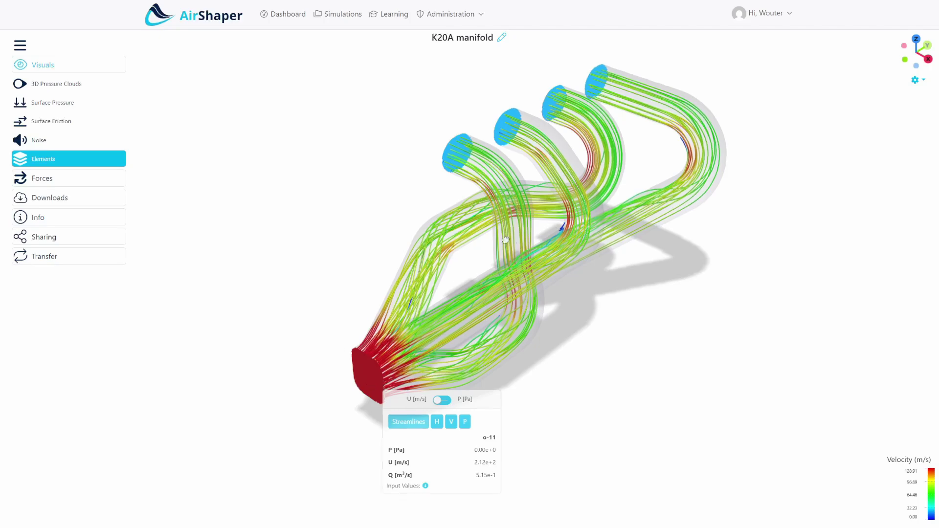
{"action": "left_click_drag", "start_coordinate": [552, 227], "coordinate": [472, 272]}
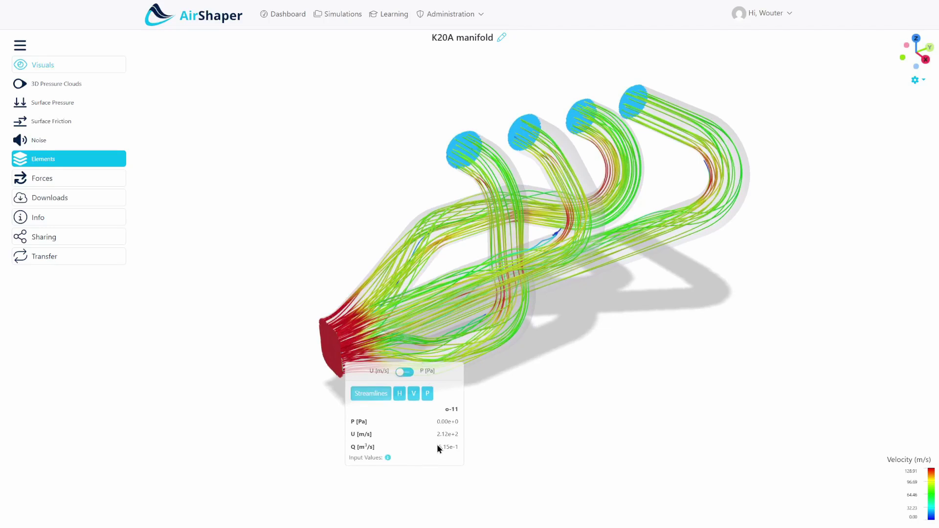
{"action": "left_click_drag", "start_coordinate": [438, 447], "coordinate": [457, 446]}
- Show the streamlines and flow rate through the first pipe opening
{"action": "left_click", "coordinate": [524, 135]}
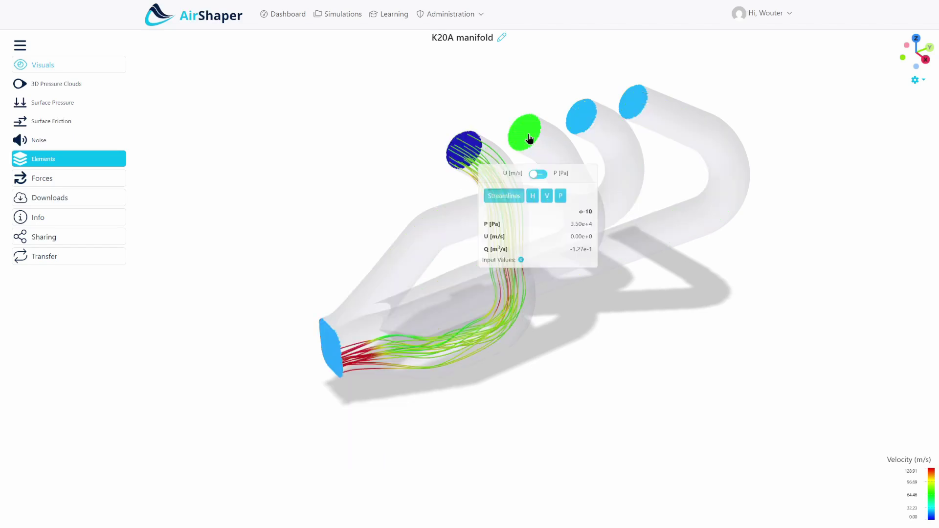
{"action": "left_click", "coordinate": [577, 124]}
{"action": "left_click", "coordinate": [634, 102]}
{"action": "left_click_drag", "start_coordinate": [582, 147], "coordinate": [489, 250]}
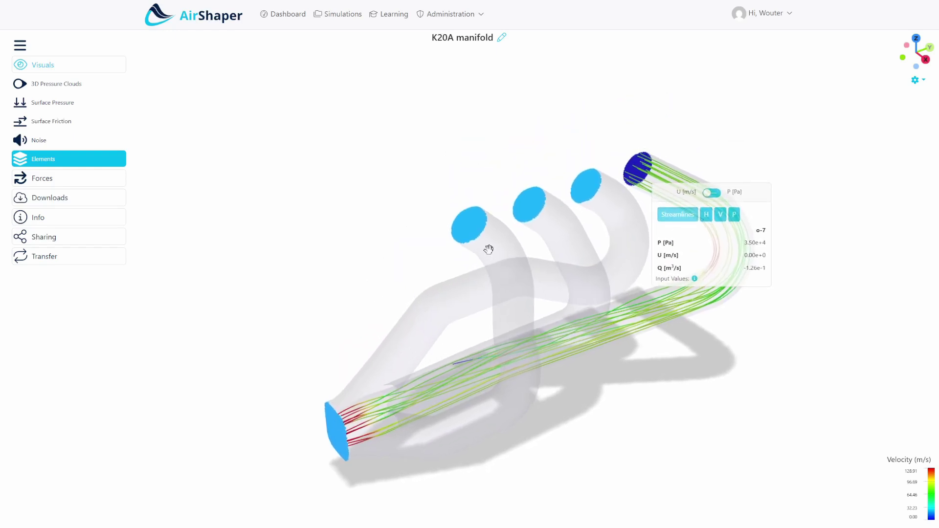
{"action": "left_click", "coordinate": [484, 223]}
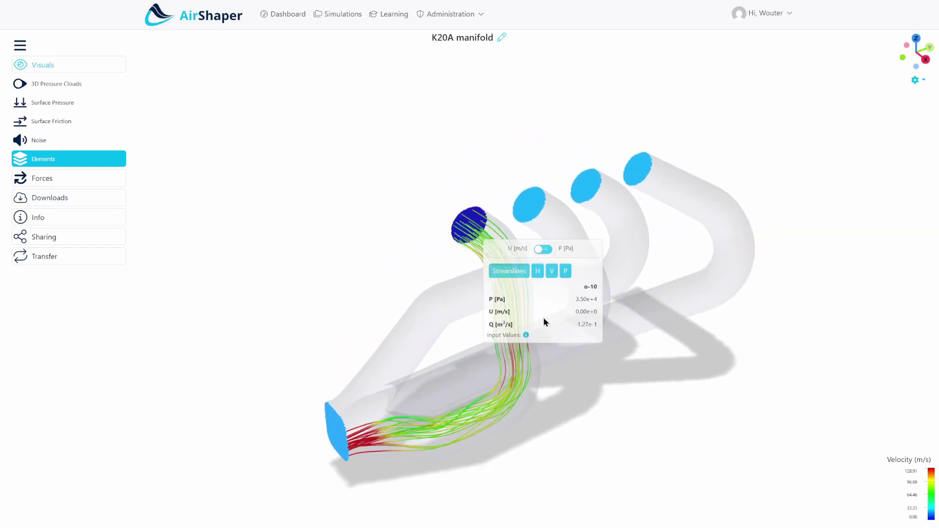
{"action": "left_click_drag", "start_coordinate": [575, 324], "coordinate": [592, 324]}
- Show streamlines and flow rates for the remaining pipe openings, then switch to the PowerPoint slide show
{"action": "left_click", "coordinate": [536, 220]}
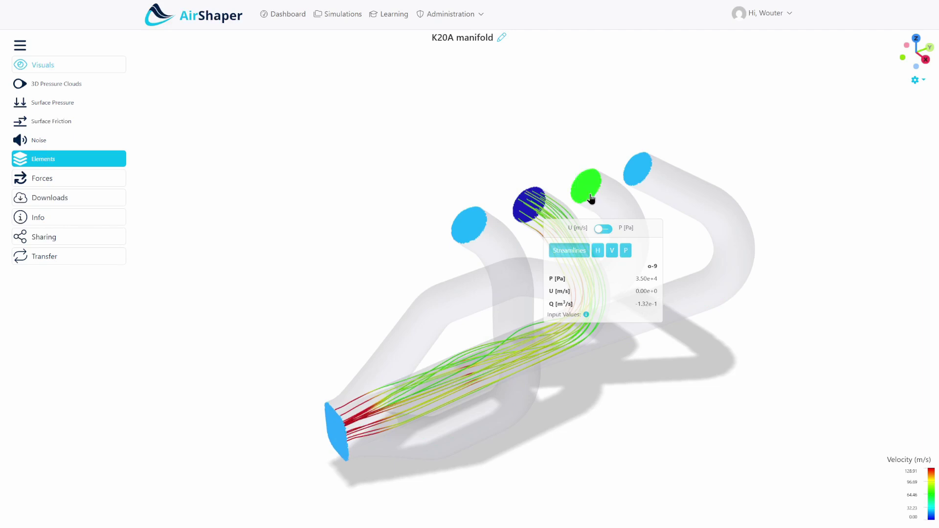
{"action": "left_click", "coordinate": [591, 196]}
{"action": "left_click", "coordinate": [639, 169]}
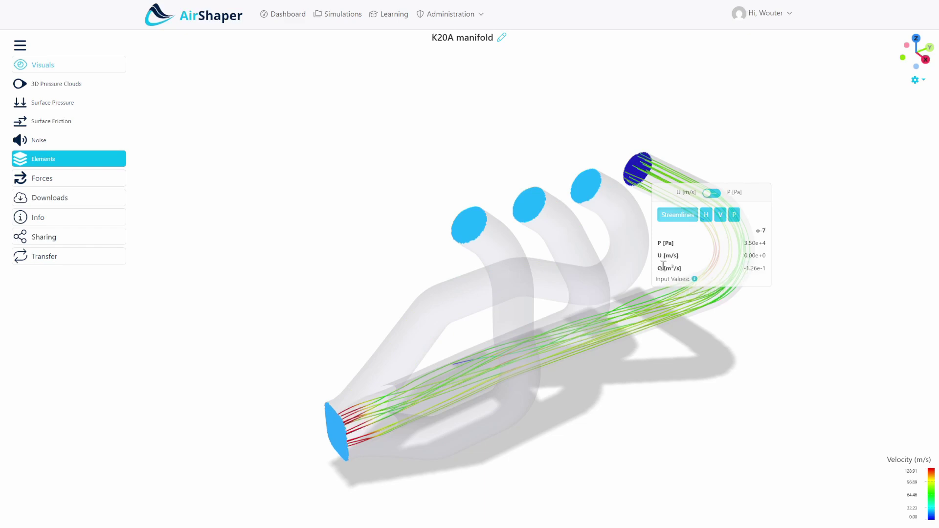
{"action": "key", "text": "alt+Tab"}
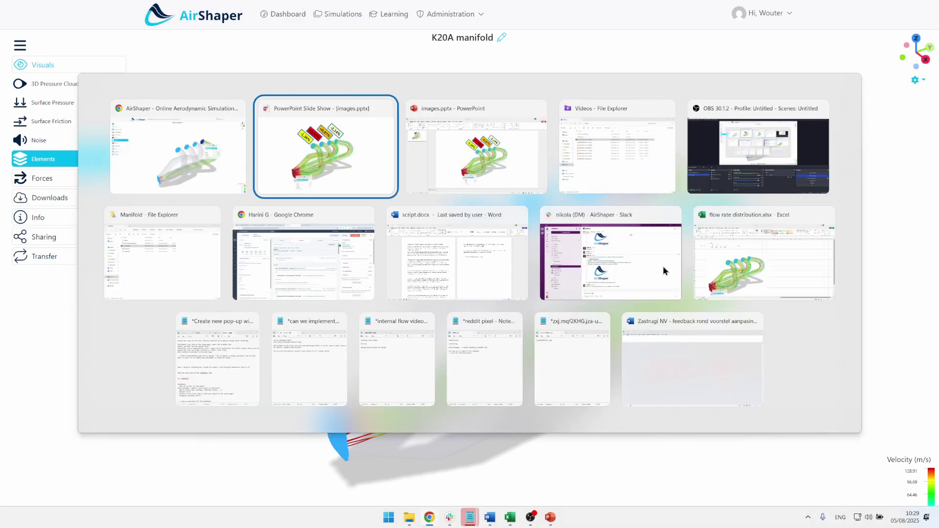